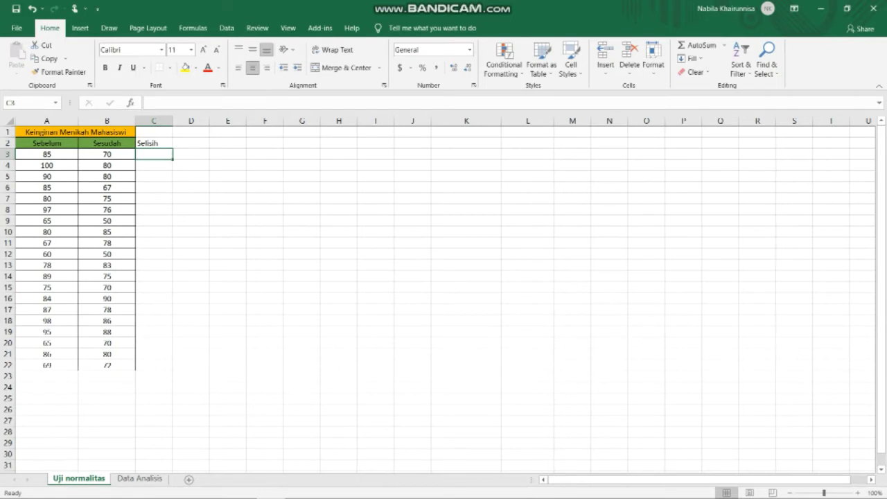
Enter the formula =B3-A3 in cell C3 to calculate the first Selisih value
type("=")
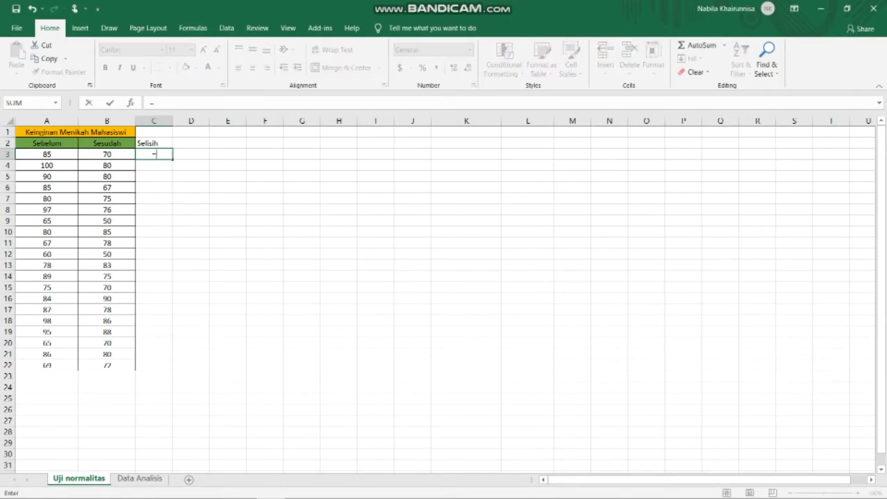
key("Left")
type("-")
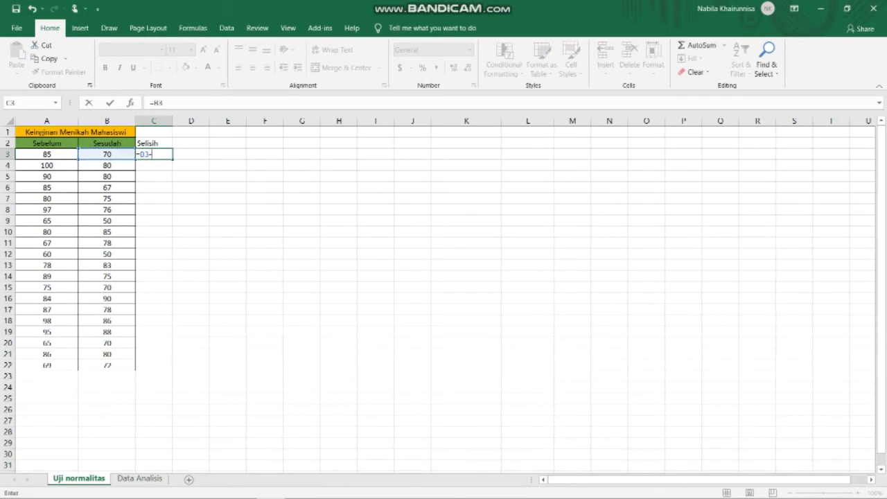
key("Left")
key("Left")
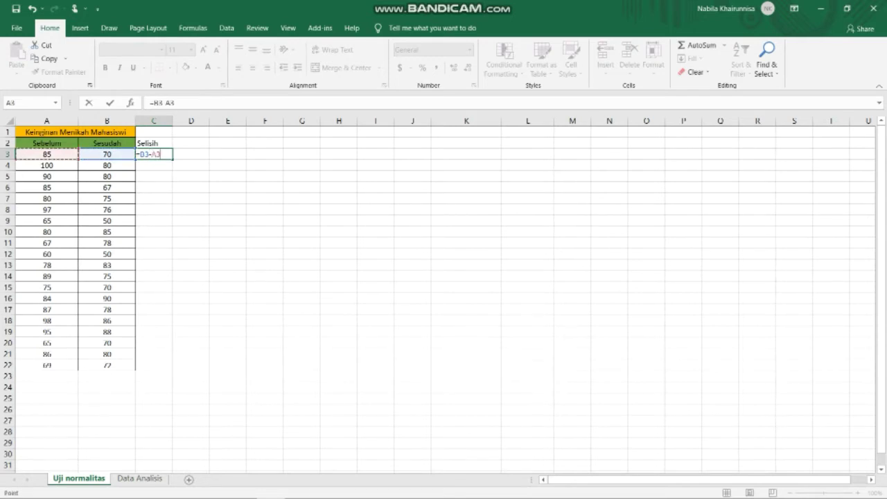
key("Return")
Fill the Selisih formula from C3 down through C22
left_click(154, 154)
left_click_drag(172, 160, 171, 370)
left_click(227, 299)
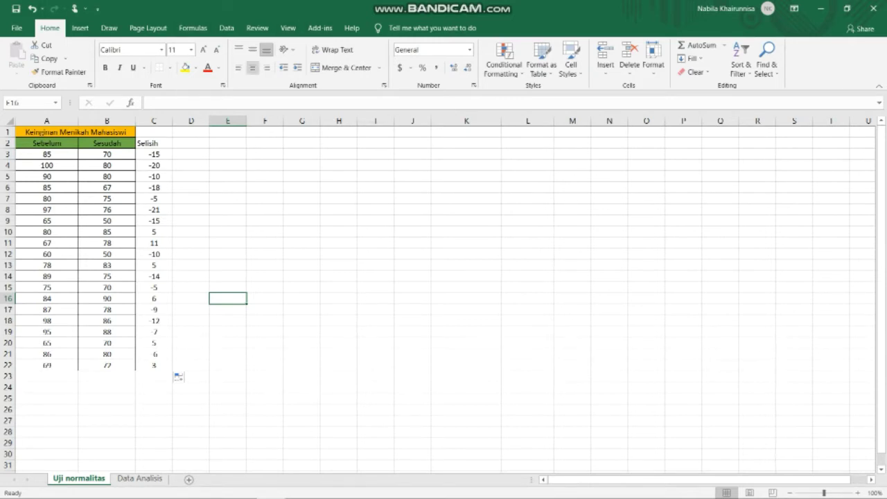
Start the Real Statistics Descriptive Statistics and Normality analysis with the Selisih column C2:C22, heading included, as input range
left_click(320, 28)
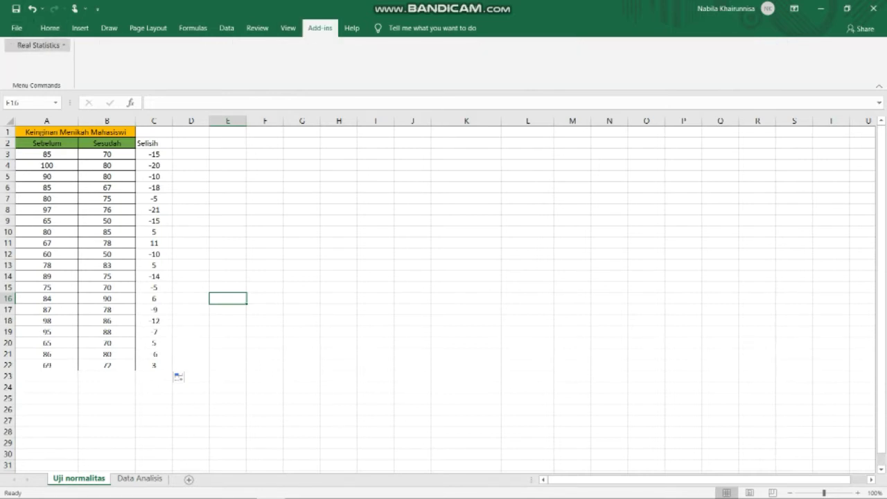
left_click(38, 45)
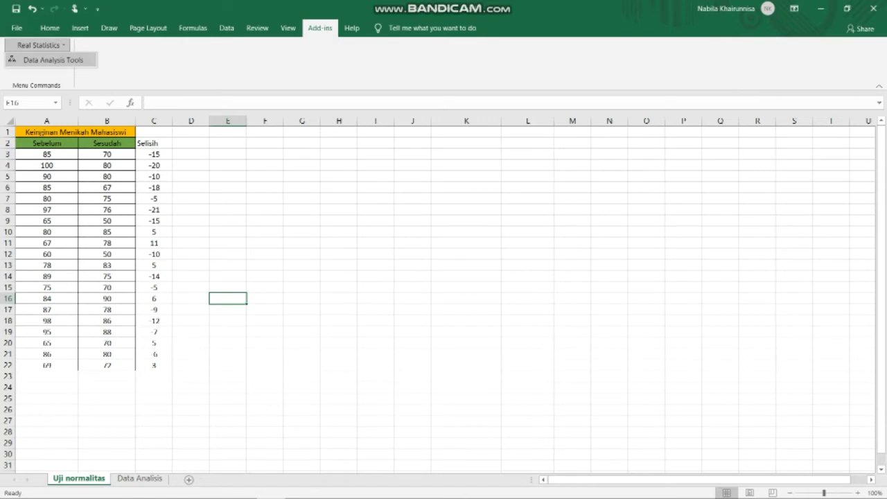
left_click(52, 60)
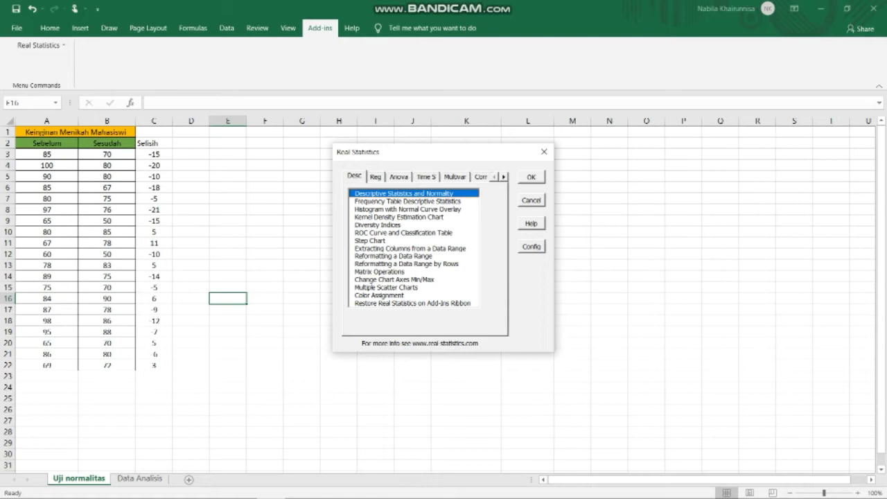
key("Return")
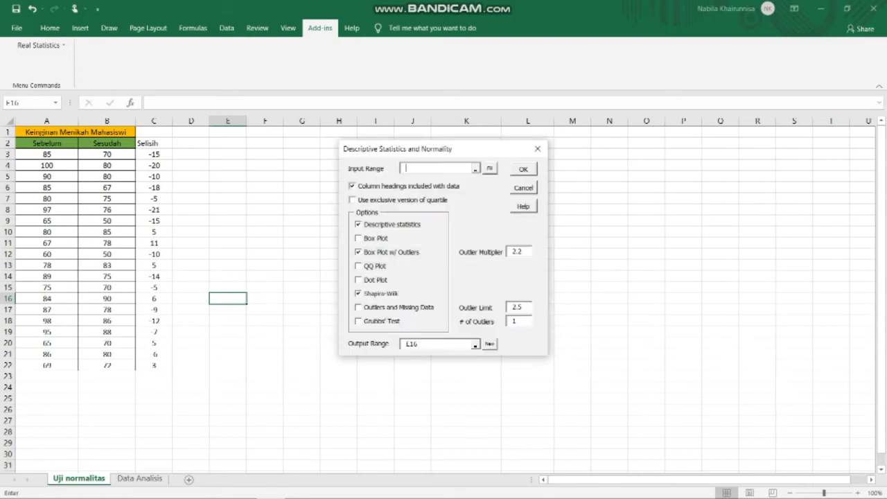
left_click(489, 167)
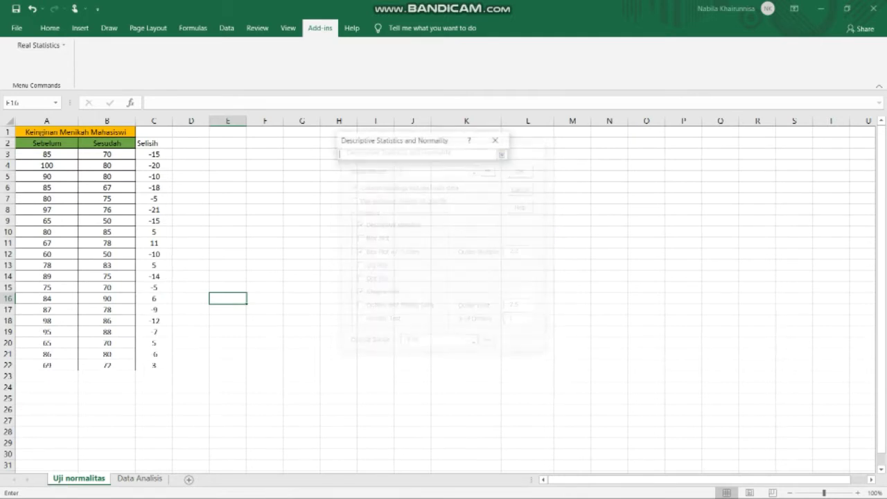
left_click_drag(153, 143, 164, 365)
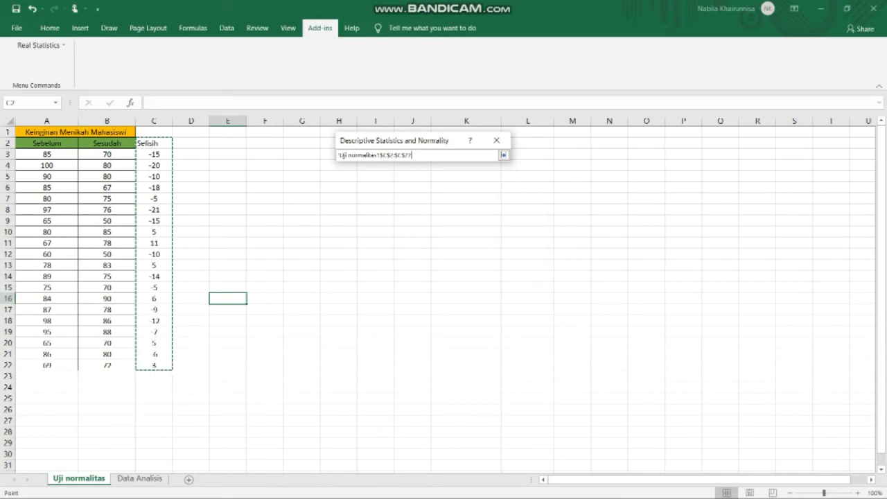
left_click(504, 155)
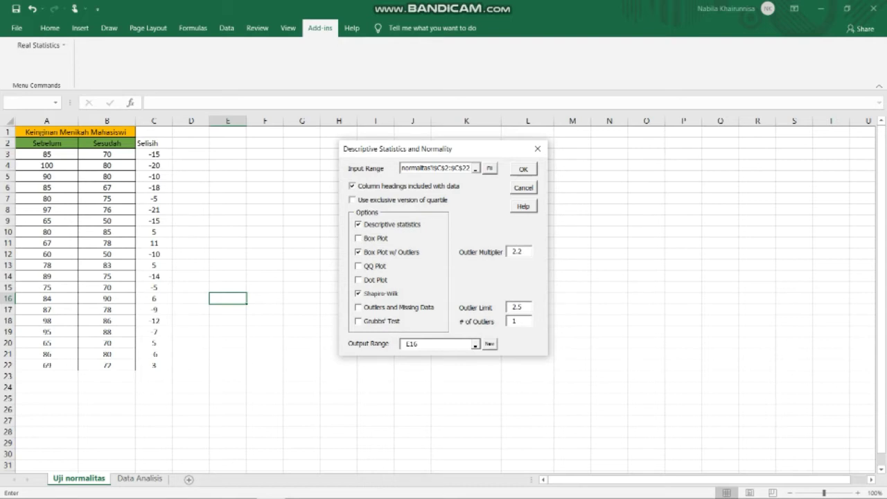
Clear the Outlier Multiplier and Outlier Limit values in the normality analysis settings
left_click(524, 251)
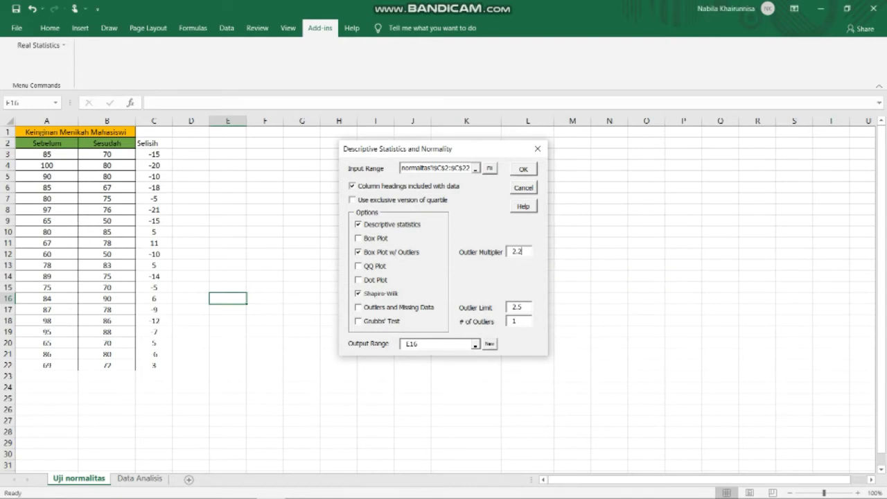
key("BackSpace")
key("BackSpace")
key("BackSpace")
left_click(521, 307)
key("BackSpace")
key("BackSpace")
key("BackSpace")
Set the output range to cell E3 on the Uji normalitas sheet and run the normality analysis
left_click(476, 344)
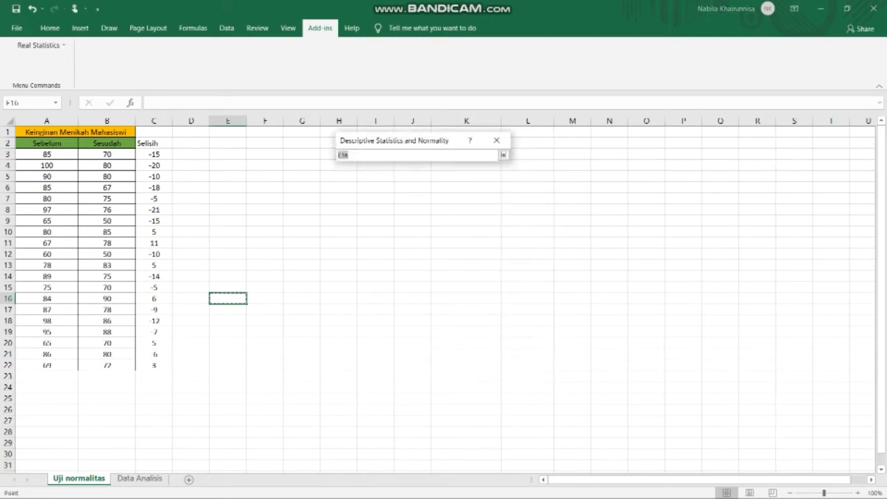
left_click(228, 154)
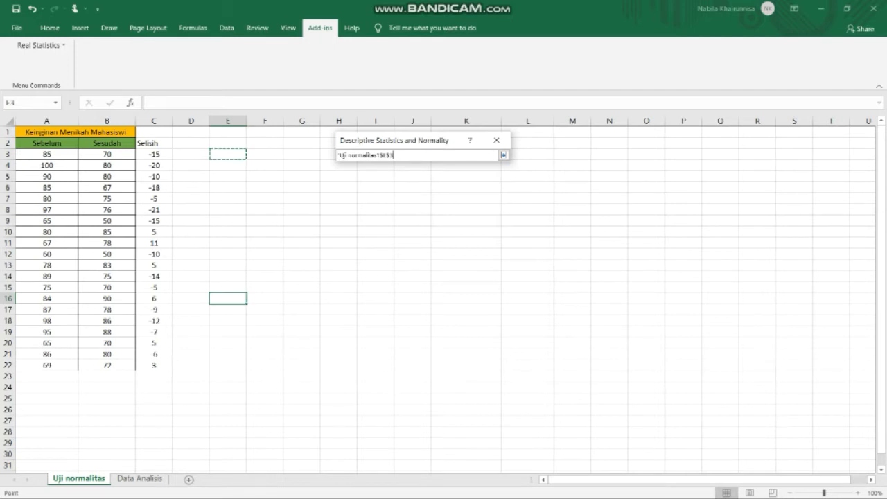
left_click(504, 155)
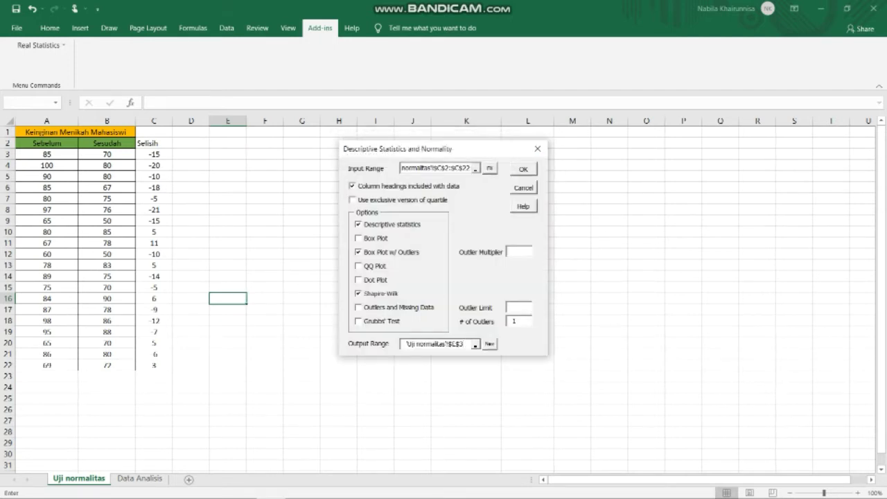
left_click(524, 170)
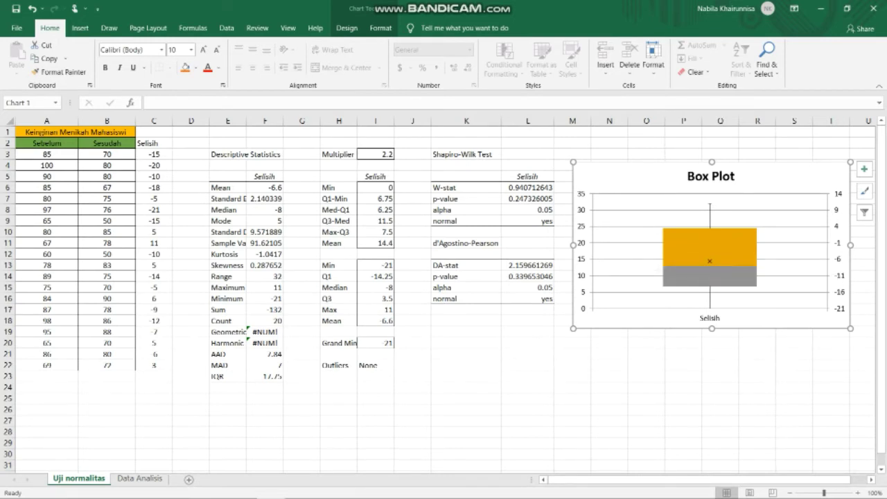
Highlight the Shapiro-Wilk Test heading cells K3:L3 and its normal result row K9:L9 with yellow fill
left_click_drag(467, 154, 528, 154)
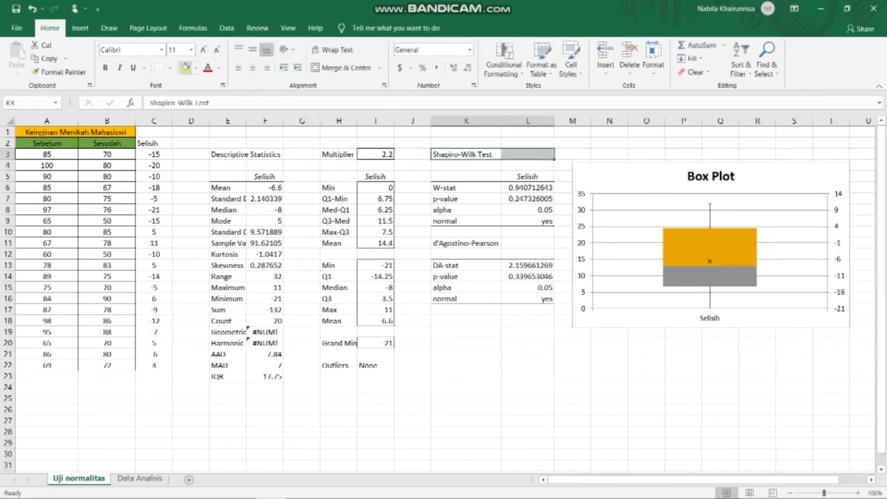
left_click(185, 67)
left_click_drag(466, 220, 527, 220)
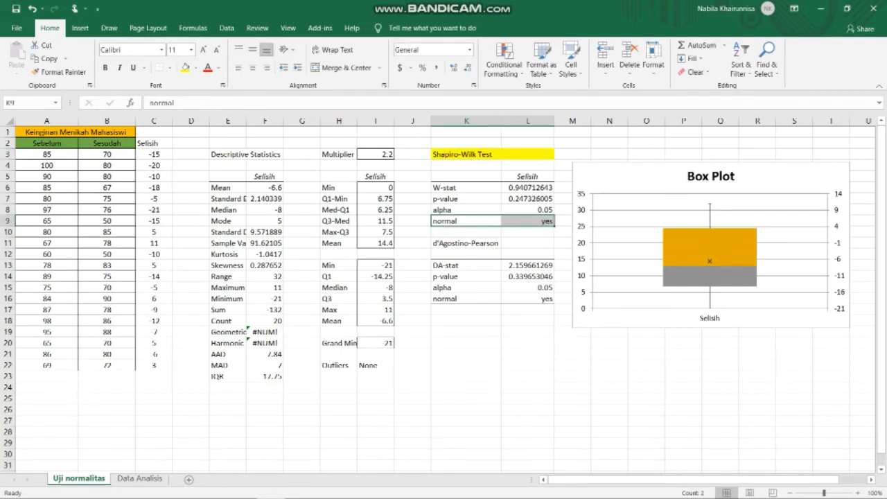
left_click(185, 67)
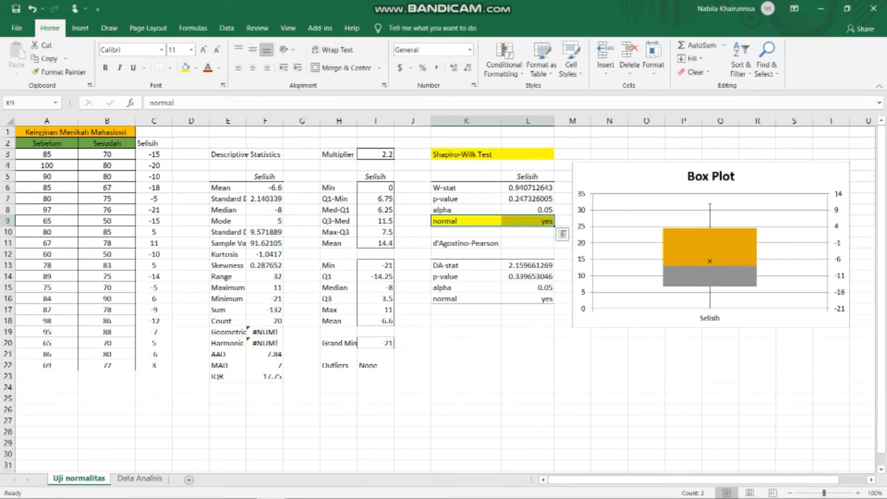
left_click(573, 154)
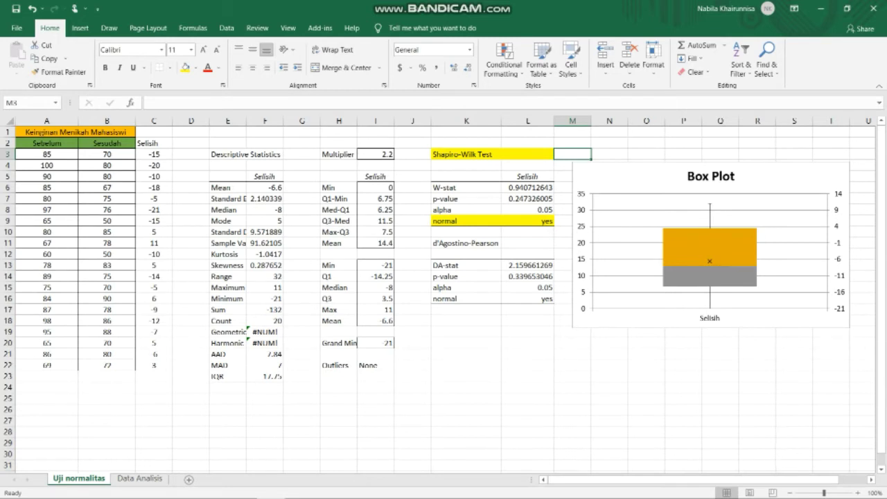
On the Data Analisis sheet, start the t-Test: Paired Two Sample for Means from the data analysis tools
left_click(139, 478)
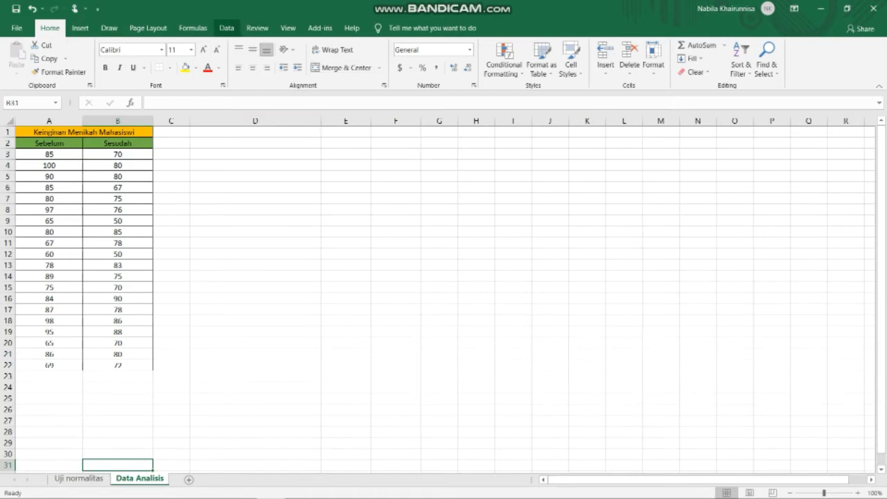
left_click(227, 28)
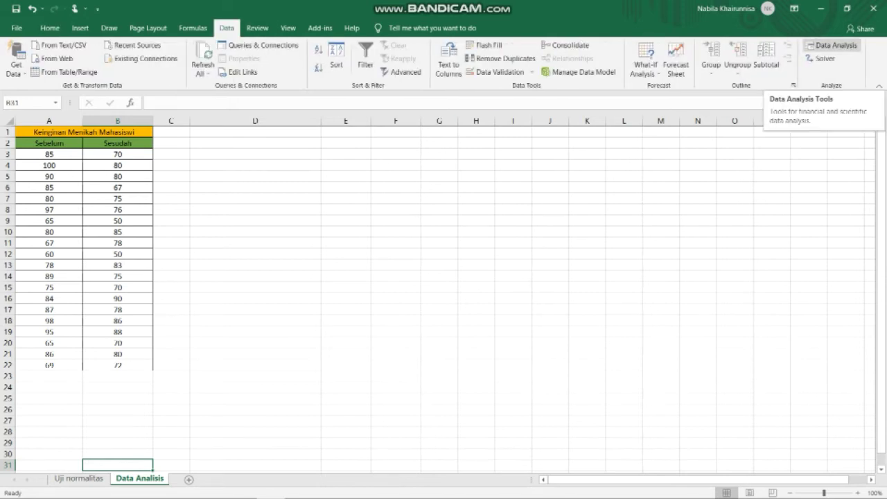
left_click(832, 45)
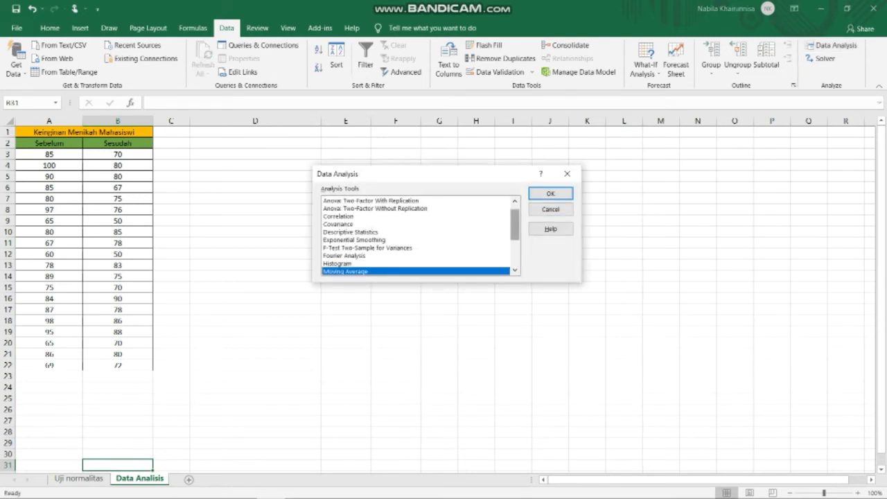
scroll(416, 236, "down", 3)
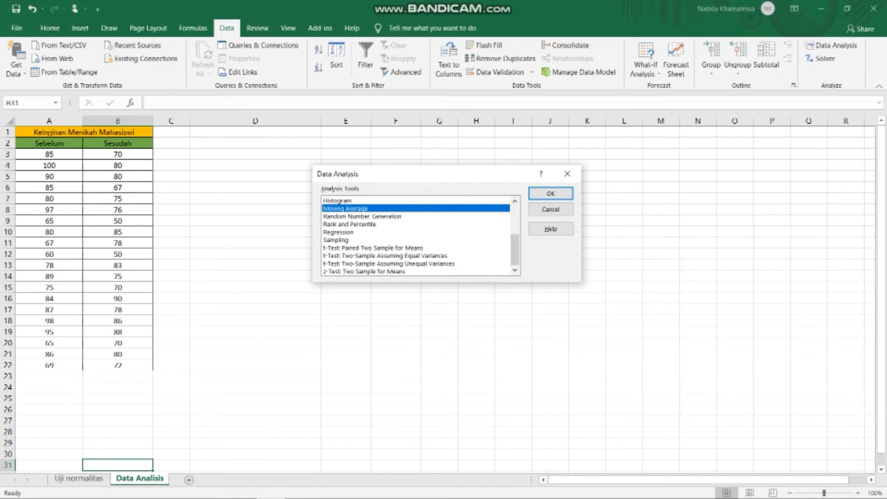
left_click(374, 247)
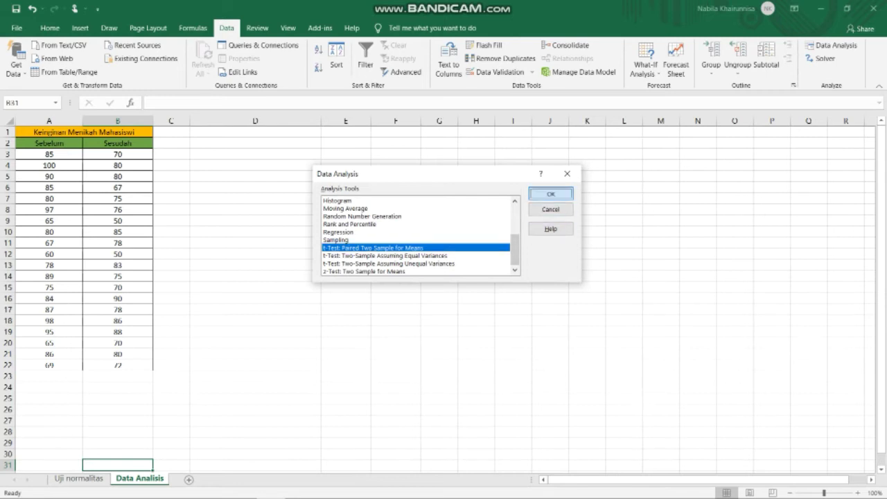
key("Return")
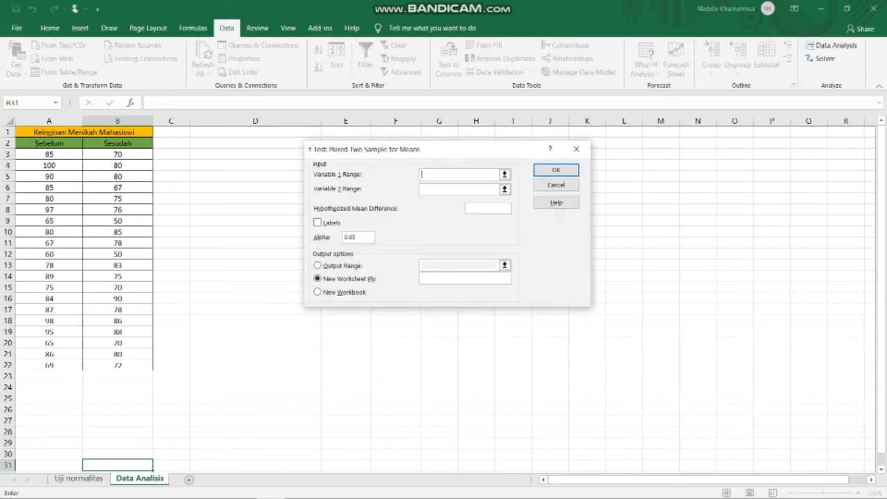
Set the t-test's Variable 1 range to A2:A22 and its Variable 2 range to B2:B22
left_click(504, 174)
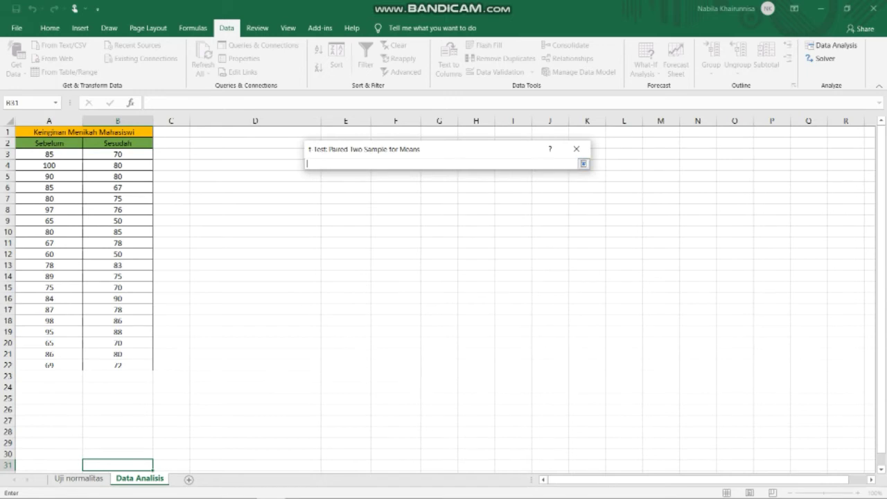
left_click_drag(48, 143, 69, 366)
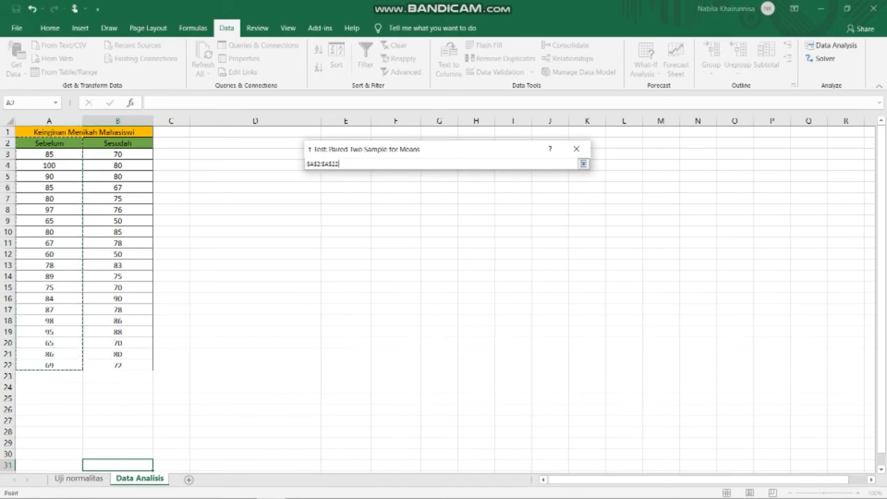
left_click(584, 164)
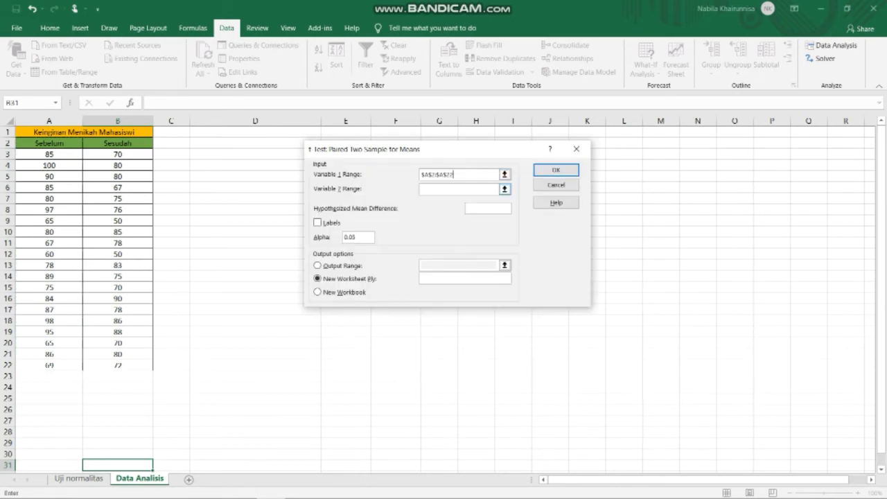
left_click(505, 189)
left_click_drag(138, 143, 142, 366)
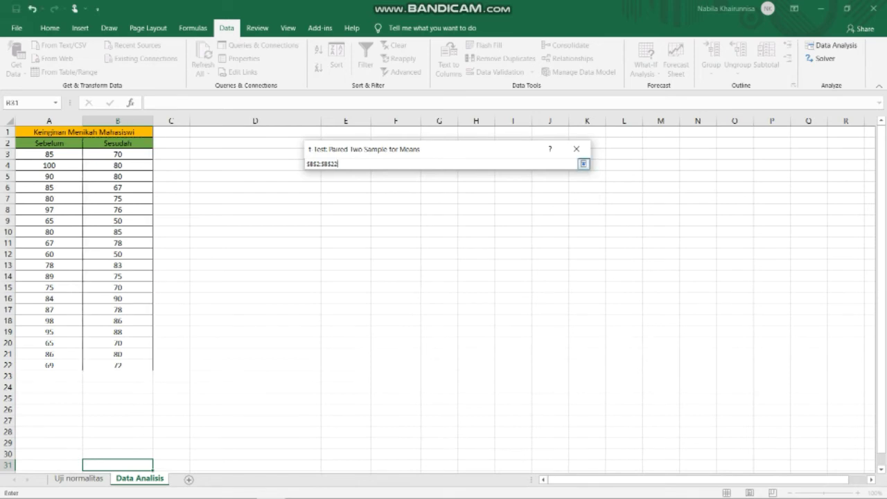
left_click(584, 163)
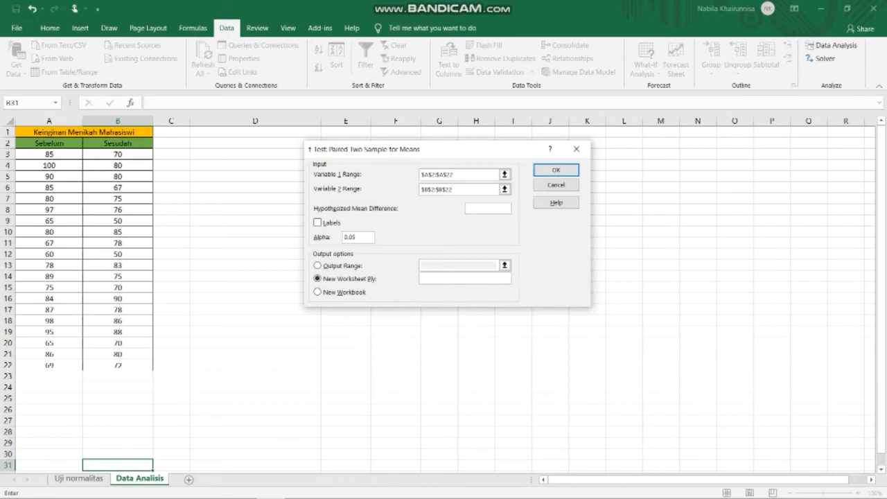
Mark the t-test ranges as containing labels and set the hypothesized mean difference to 0
key("alt+l")
key("alt+e")
type("0")
Send the t-test output to cell D2 of the current sheet and run the test
key("alt+o")
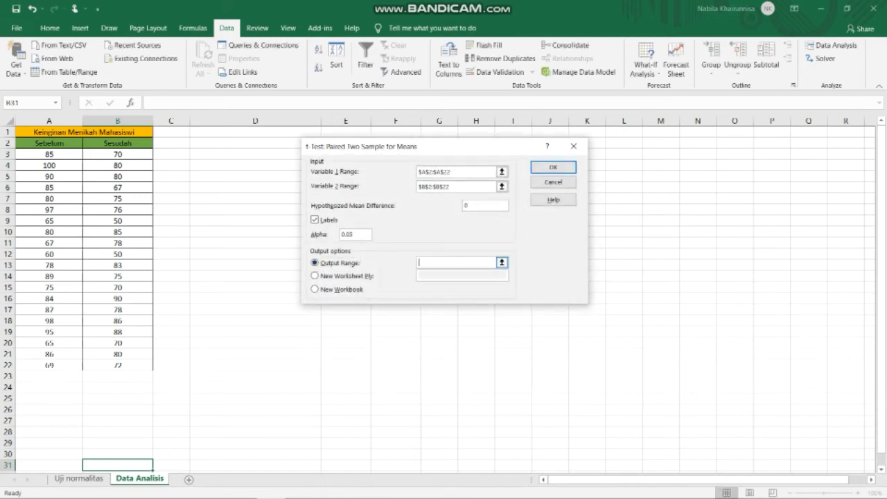
left_click(502, 262)
left_click(255, 143)
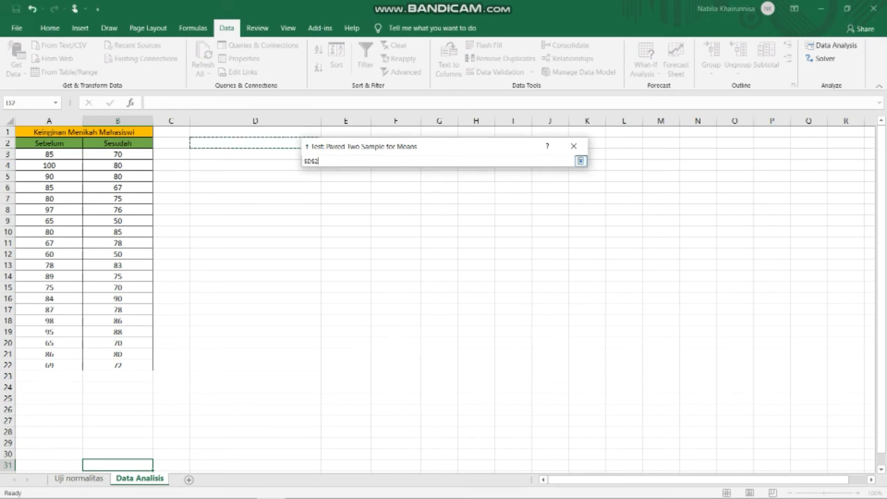
key("Return")
key("Return")
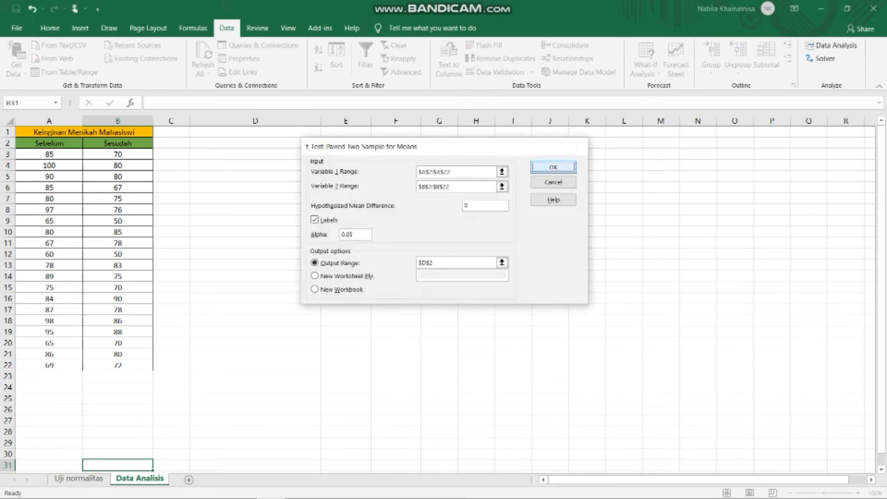
left_click(475, 188)
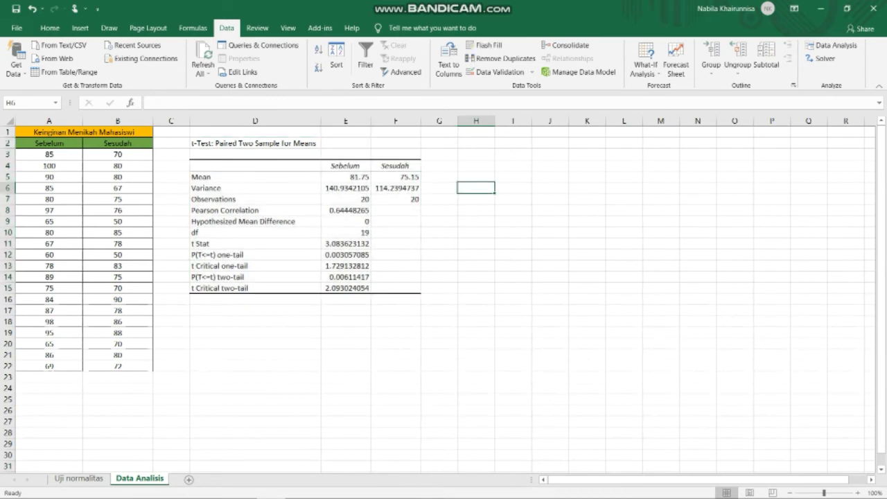
Fill the t-test output's title cells D2:F2 and the Mean and Variance rows D5:F6 with yellow
left_click(255, 143)
left_click_drag(255, 143, 395, 143)
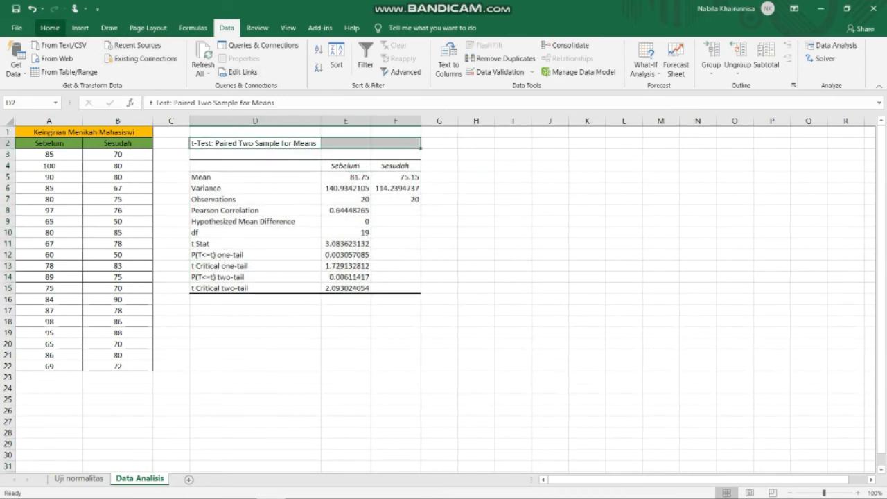
left_click(49, 27)
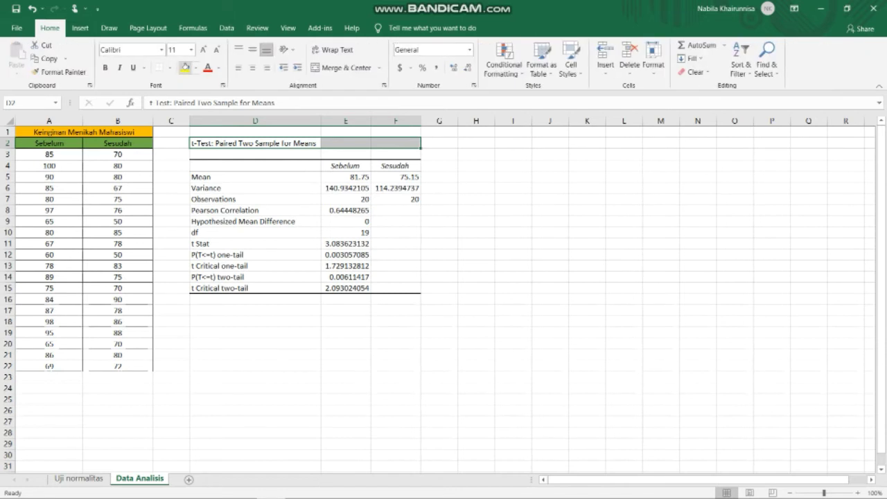
left_click(184, 67)
left_click_drag(255, 177, 395, 188)
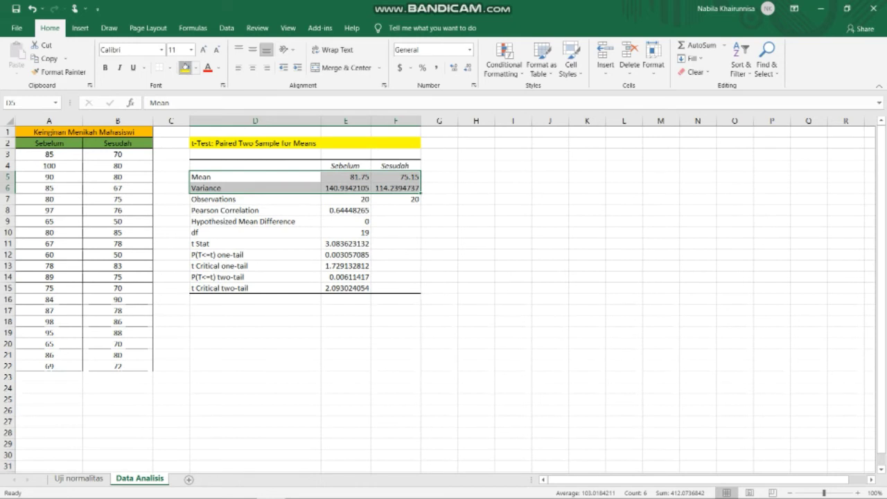
left_click(184, 67)
Fill the one-tail P and t Critical rows D12:E13 and the Pearson Correlation cells D8:E8 with yellow
left_click_drag(222, 255, 347, 266)
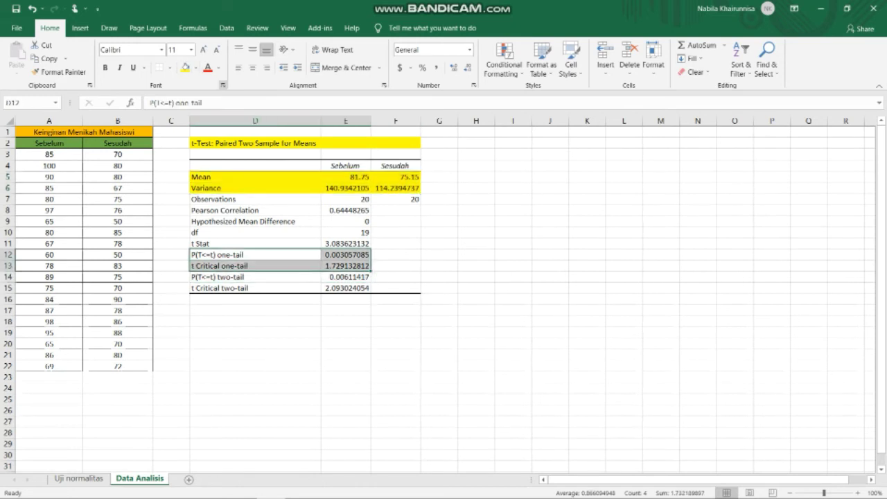
left_click(185, 68)
left_click_drag(222, 210, 347, 210)
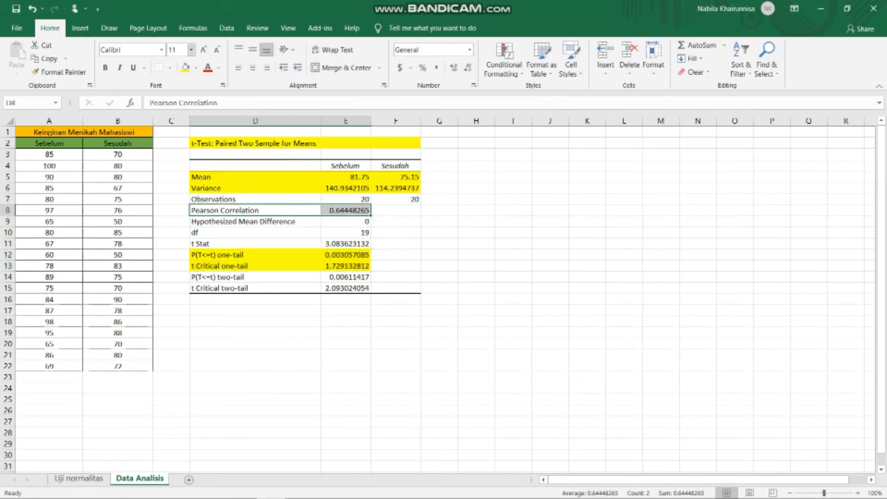
left_click(184, 67)
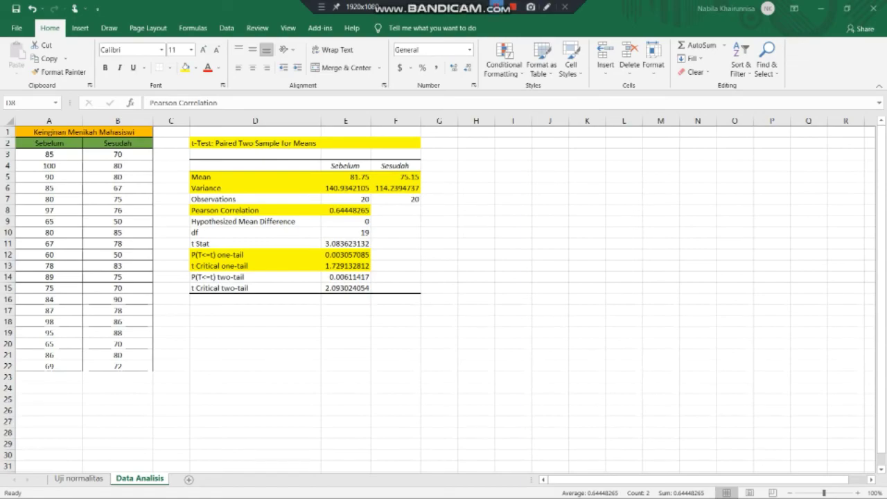
Switch to the Uji Beda Dua Sample PDF in the browser to read the Hipotesis page
key("alt+Tab")
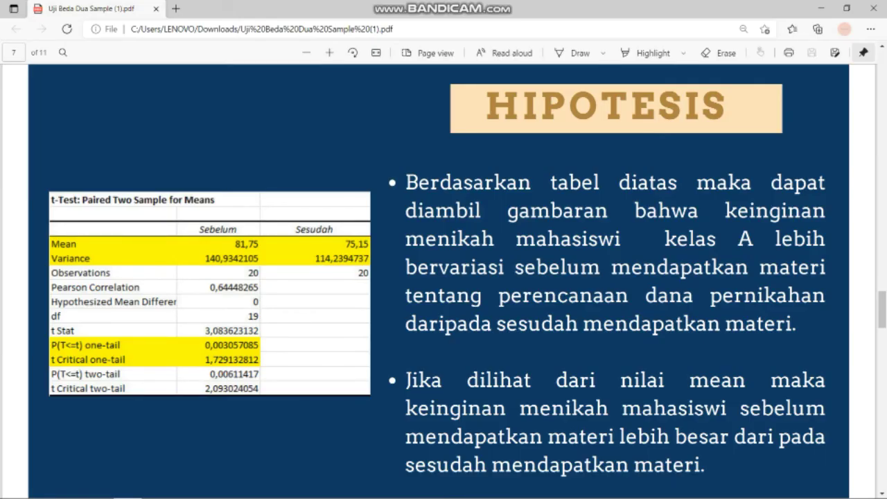